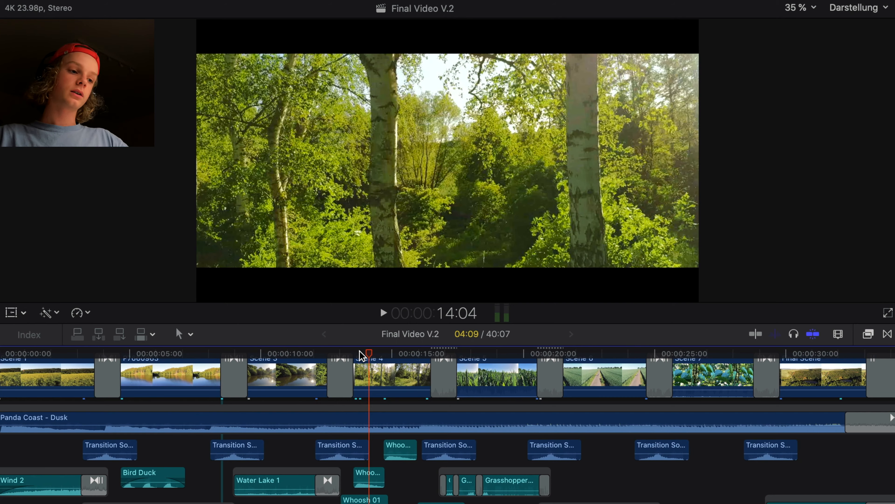
# Step: Select the Scene 4 clip and display its video properties in the inspector
pyautogui.hscroll(-1, 361, 356)
pyautogui.click(382, 378)
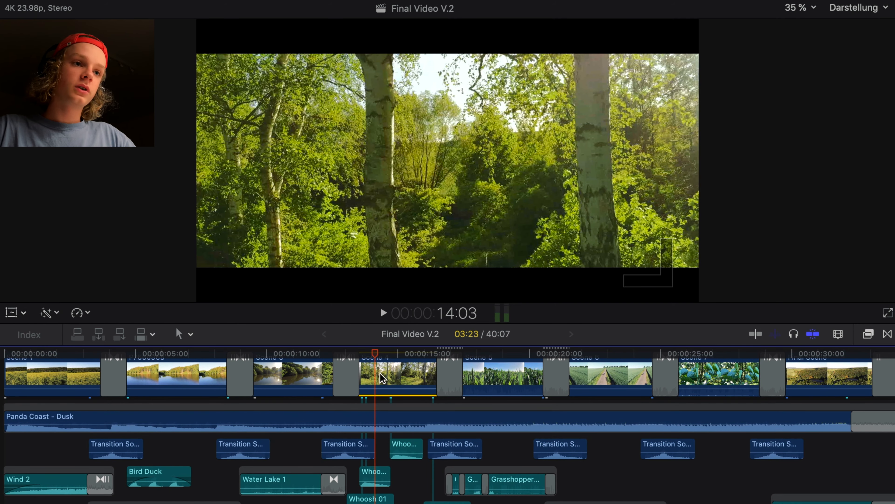
pyautogui.press('super+4')
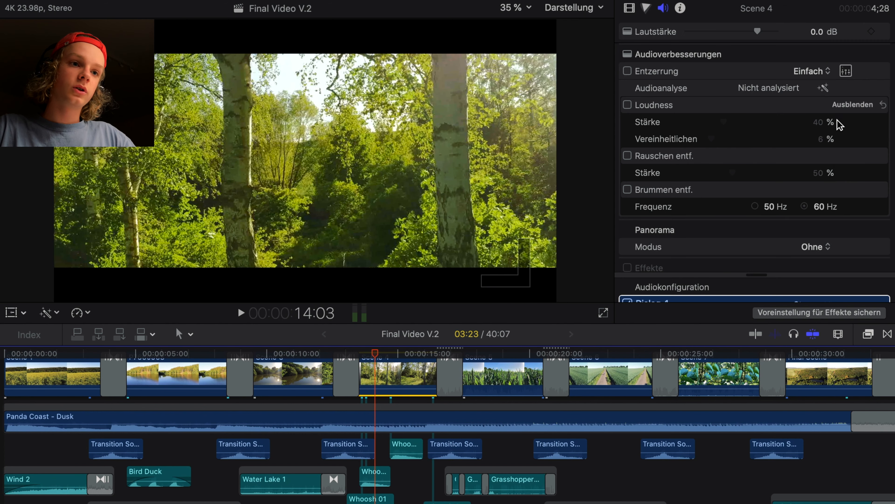
pyautogui.scroll(-2, 821, 172)
pyautogui.click(629, 7)
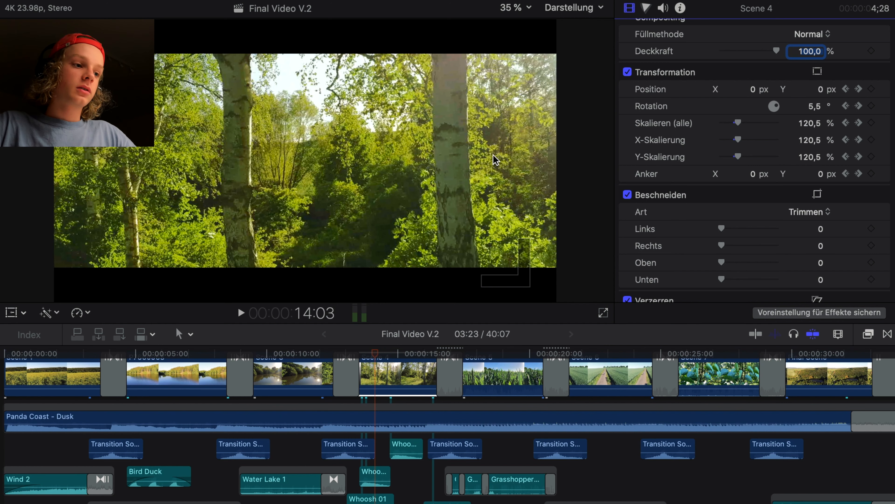
# Step: Show the on-screen transform controls at the start of Scene 4 and scrub through its rotation animation
pyautogui.click(358, 367)
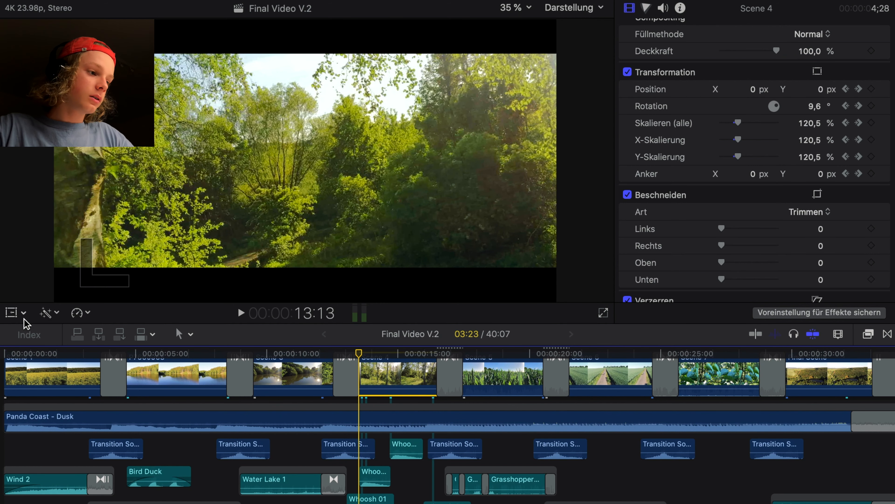
pyautogui.click(14, 313)
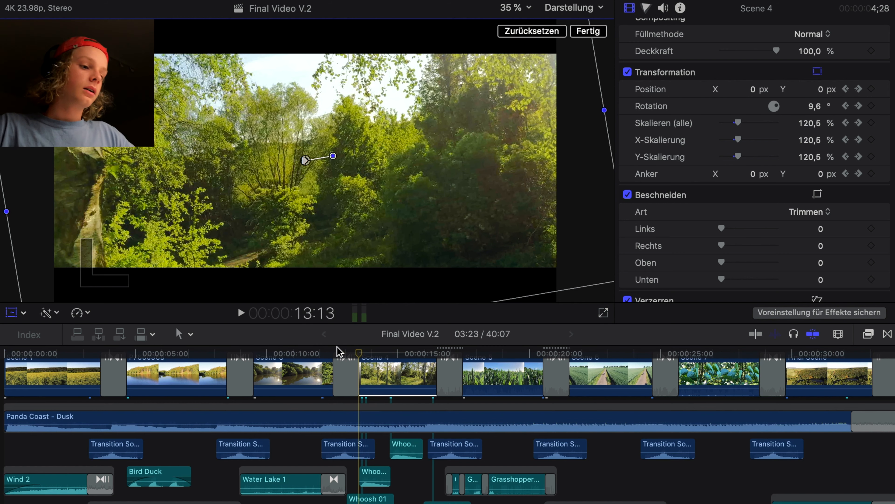
pyautogui.moveTo(358, 354); pyautogui.dragTo(437, 359)
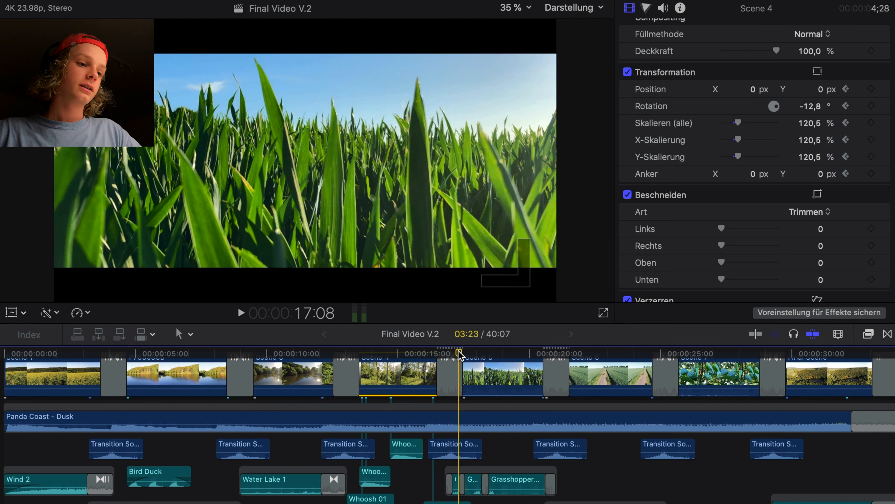
# Step: Examine the settings of the Zoom transition between Scene 4 and Scene 5 and play the transition back
pyautogui.moveTo(454, 355); pyautogui.dragTo(445, 356)
pyautogui.scroll(3, 450, 362)
pyautogui.click(446, 414)
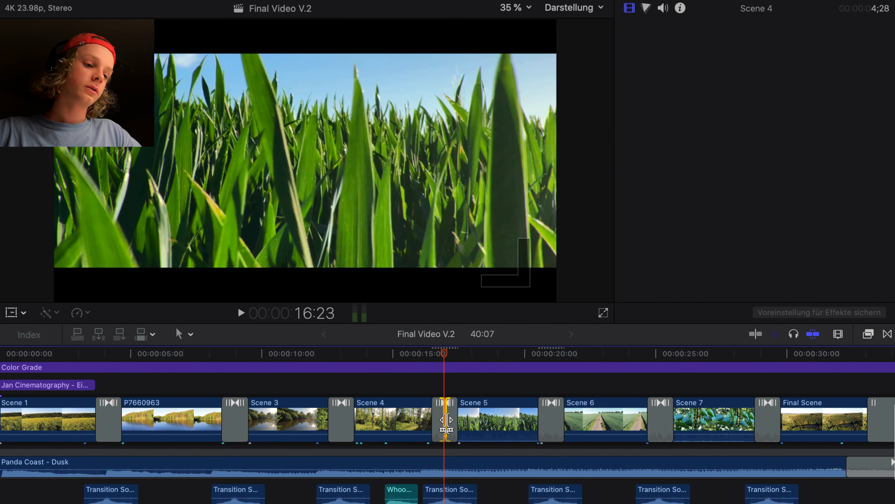
pyautogui.click(438, 417)
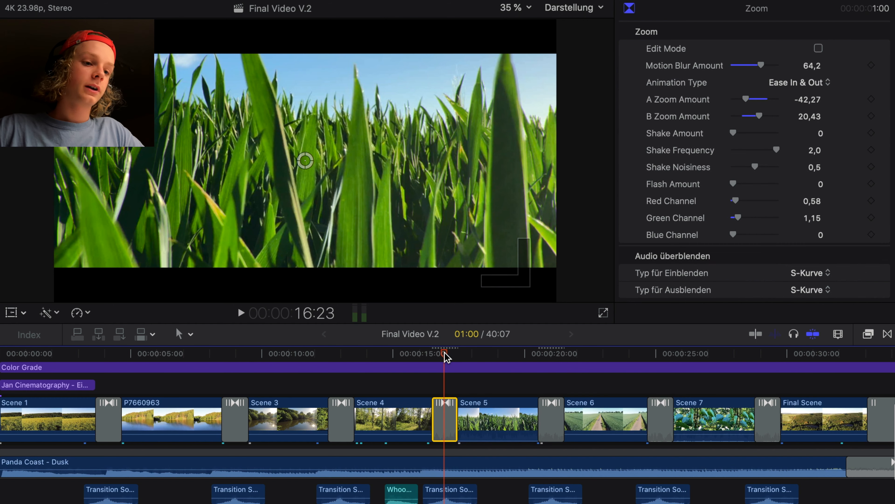
pyautogui.moveTo(445, 354)
pyautogui.mouseDown()
pyautogui.moveTo(456, 354)
pyautogui.moveTo(431, 356)
pyautogui.mouseUp()
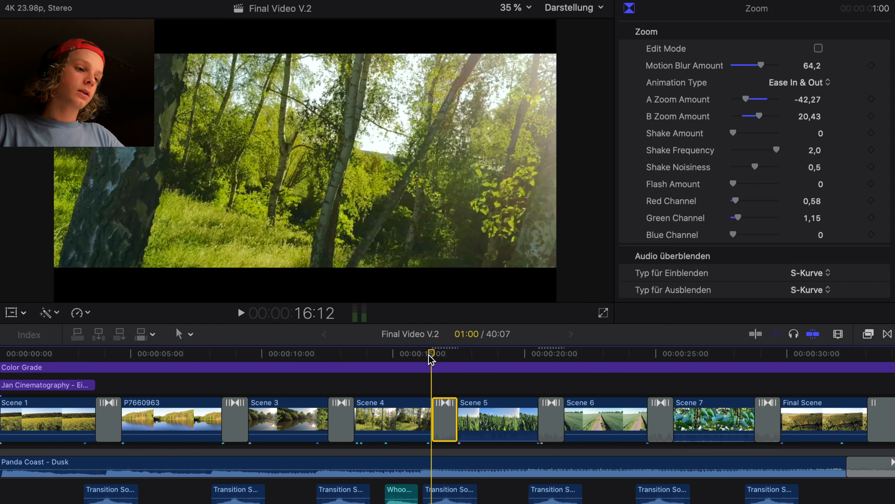
pyautogui.press('space')
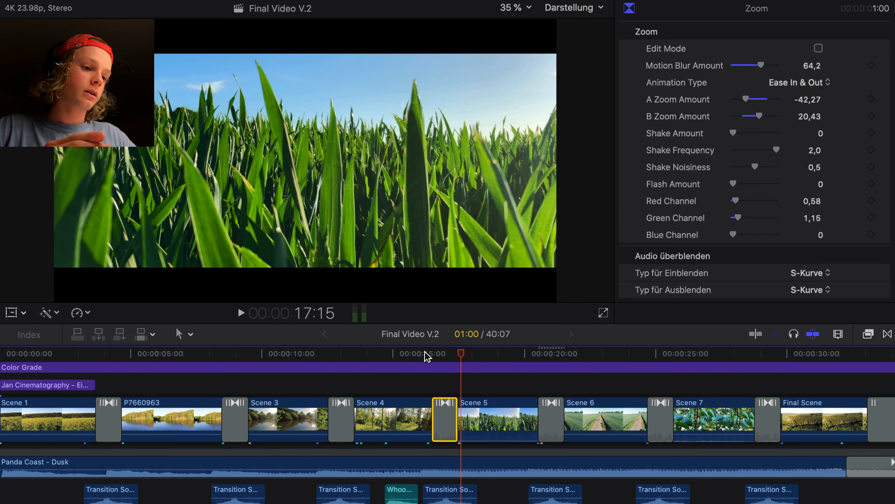
# Step: Inspect the crossfade before the Grasshopper FX 01 sound clip and play the cut into Scene 5 again
pyautogui.moveTo(461, 357)
pyautogui.mouseDown()
pyautogui.moveTo(432, 357)
pyautogui.moveTo(469, 357)
pyautogui.mouseUp()
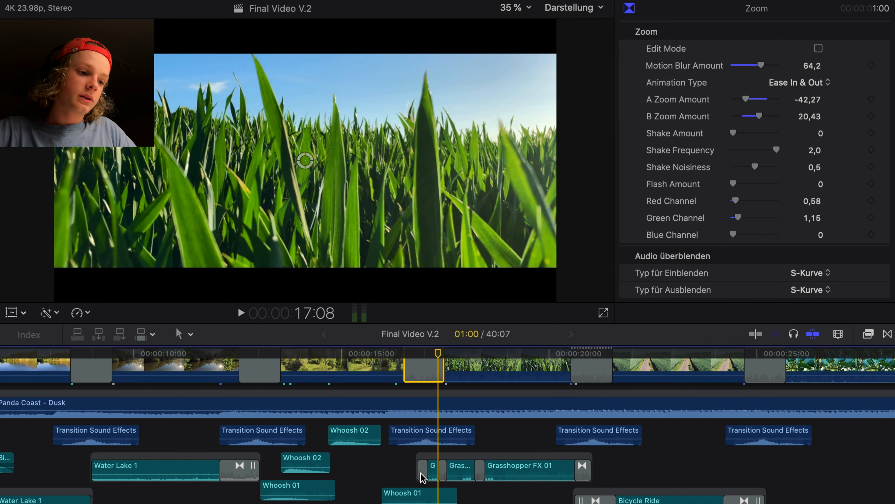
pyautogui.click(480, 469)
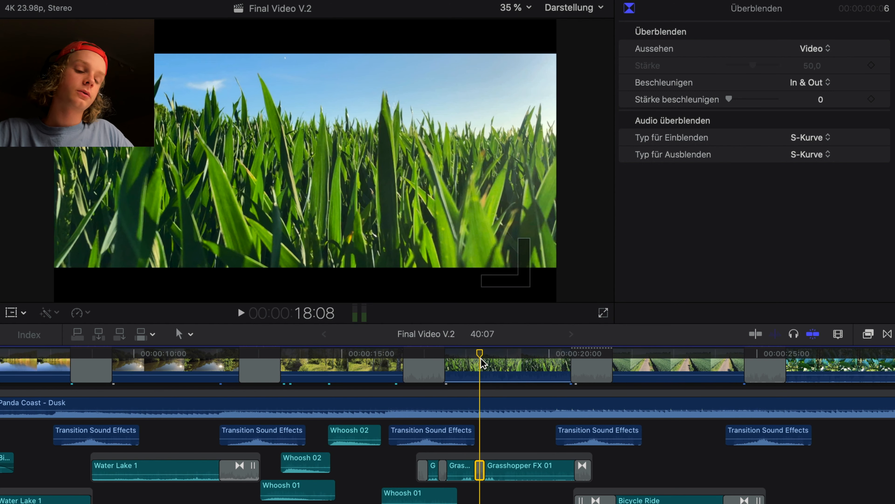
pyautogui.click(492, 441)
pyautogui.click(469, 357)
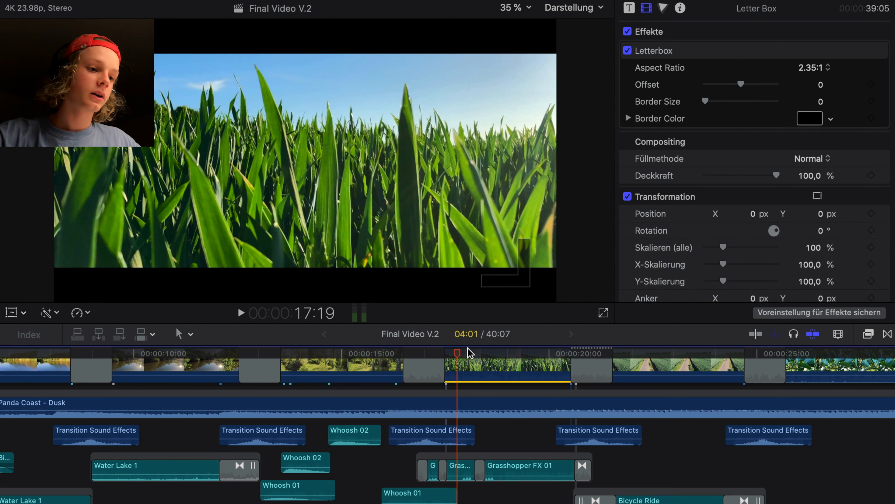
pyautogui.moveTo(457, 352); pyautogui.dragTo(437, 370)
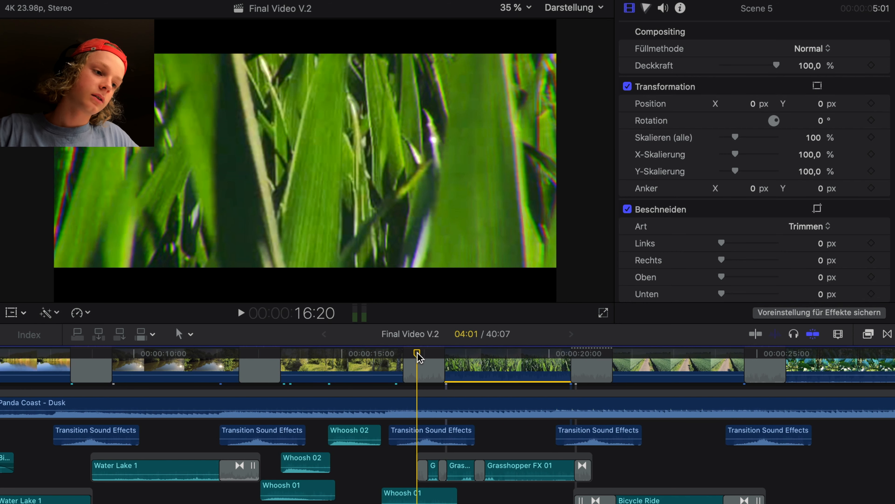
pyautogui.press('space')
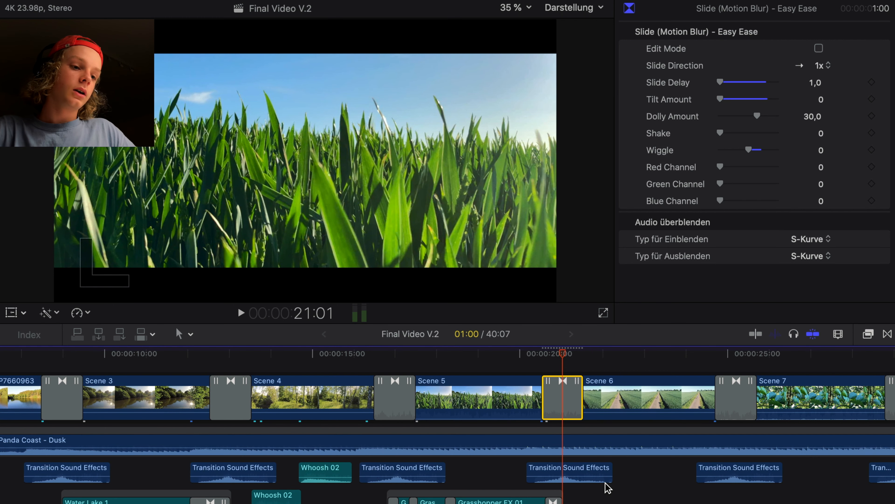
# Step: Review the sound clips below the Scene 5 to Scene 6 transition and play Scene 6 with its Bicycle Ride audio
pyautogui.scroll(-3, 606, 487)
pyautogui.hscroll(2, 607, 487)
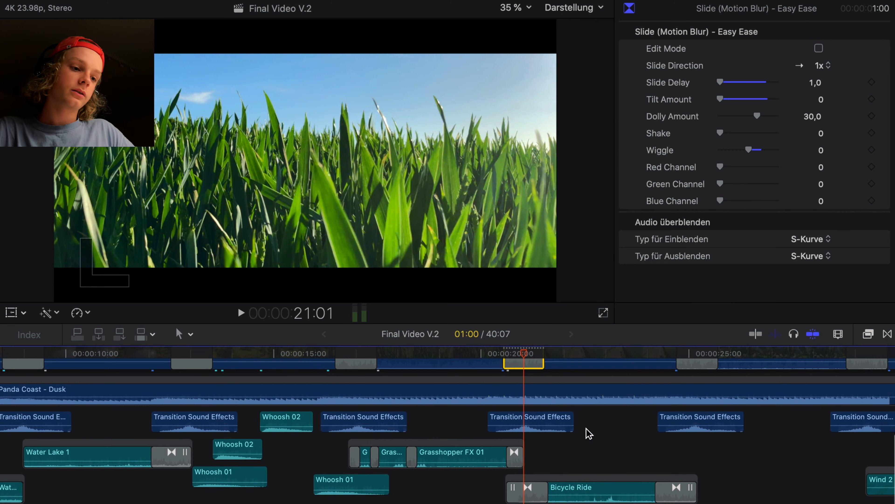
pyautogui.scroll(3, 588, 433)
pyautogui.moveTo(529, 355); pyautogui.dragTo(584, 356)
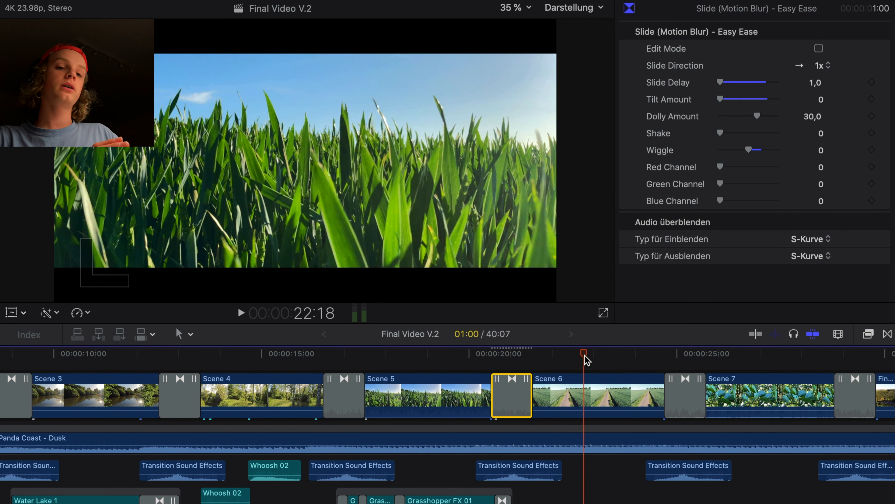
pyautogui.moveTo(585, 357); pyautogui.dragTo(548, 354)
pyautogui.scroll(-3, 556, 349)
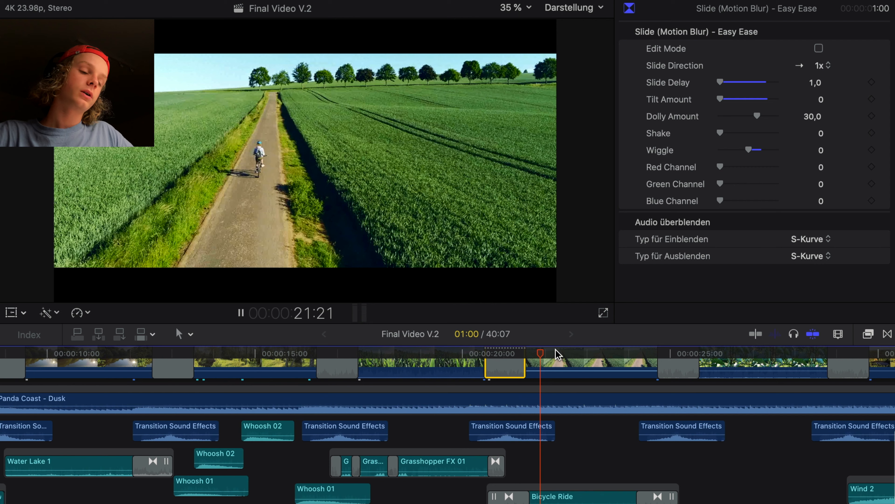
pyautogui.press('space')
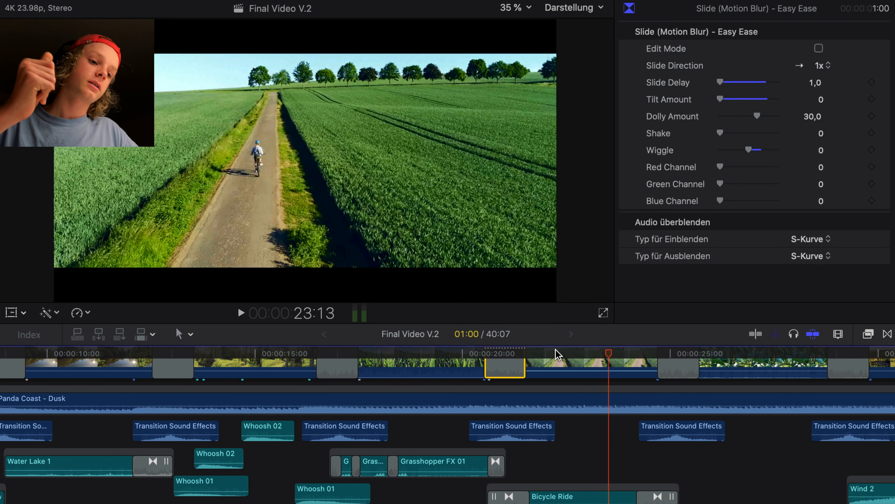
pyautogui.press('space')
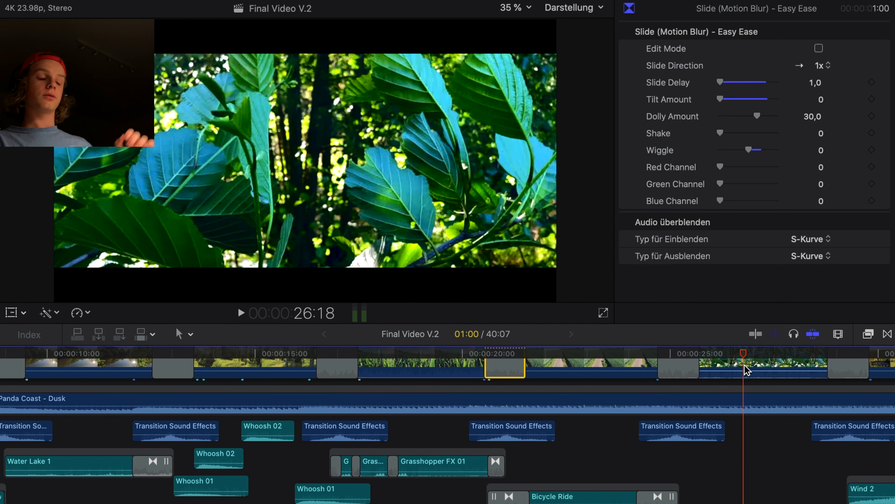
# Step: Play Scene 7 and examine the Slide (Motion Blur) - Easy Ease transition leading into Final Scene
pyautogui.hscroll(10, 690, 459)
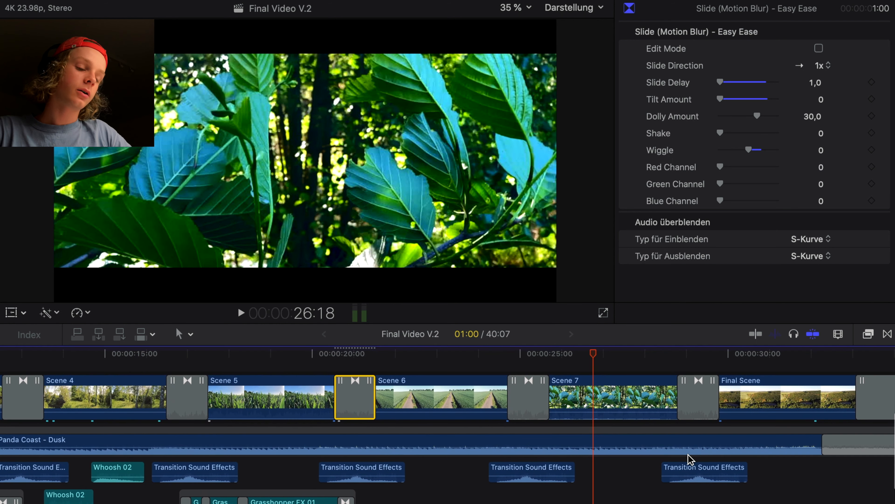
pyautogui.click(534, 352)
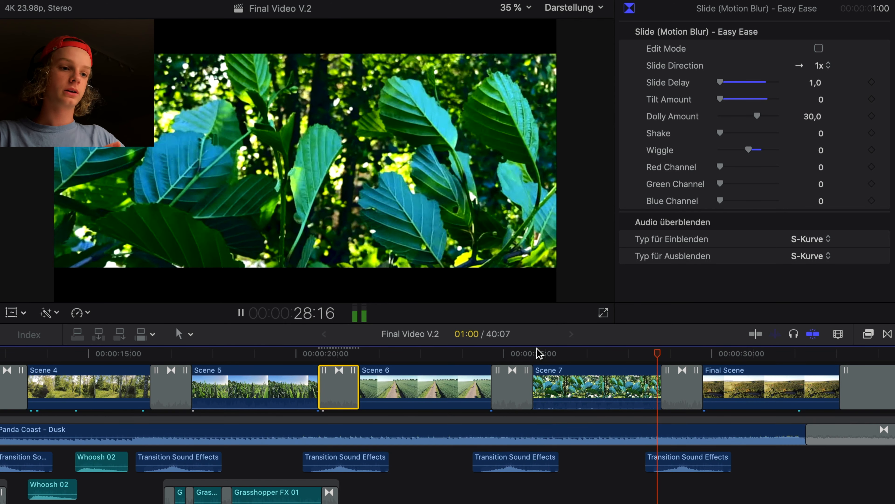
pyautogui.press('space')
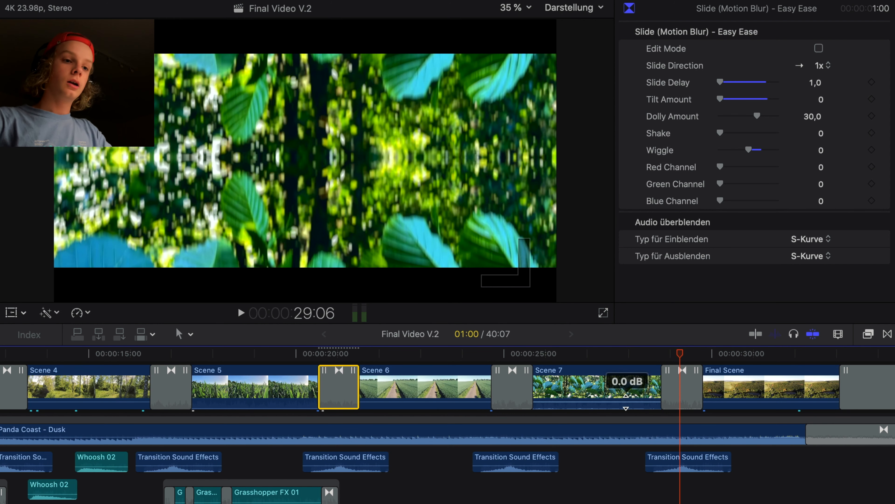
pyautogui.click(681, 387)
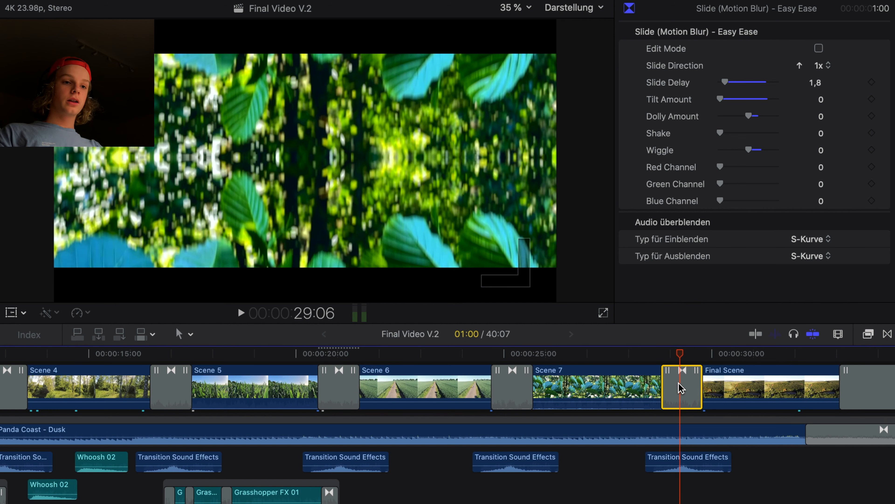
pyautogui.press('space')
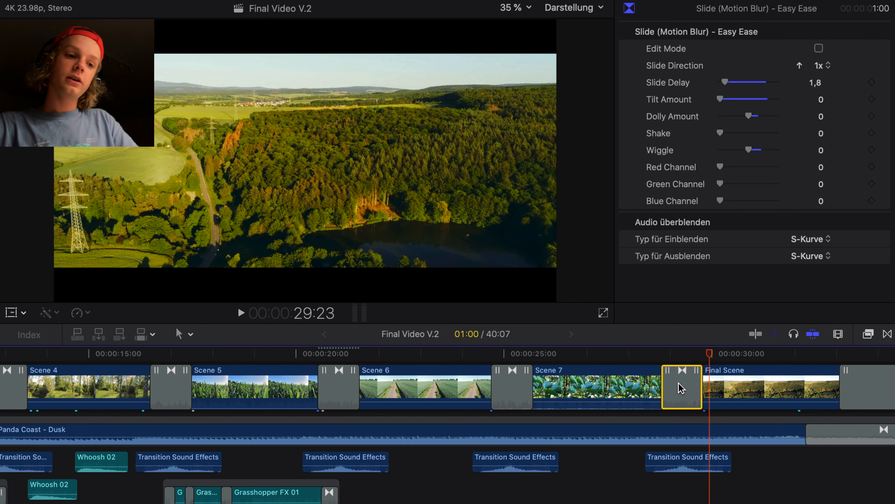
# Step: Review Final Scene from about 31 seconds together with the Wind 2 audio beneath it
pyautogui.hscroll(3, 743, 380)
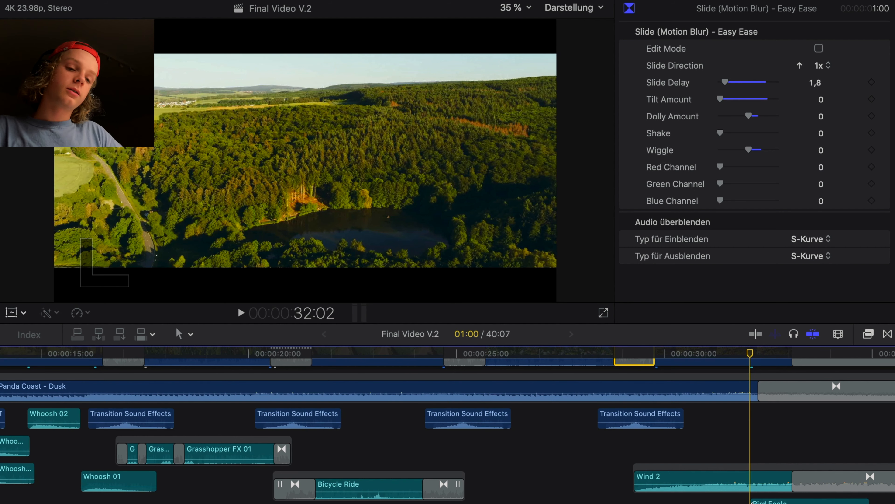
pyautogui.click(624, 354)
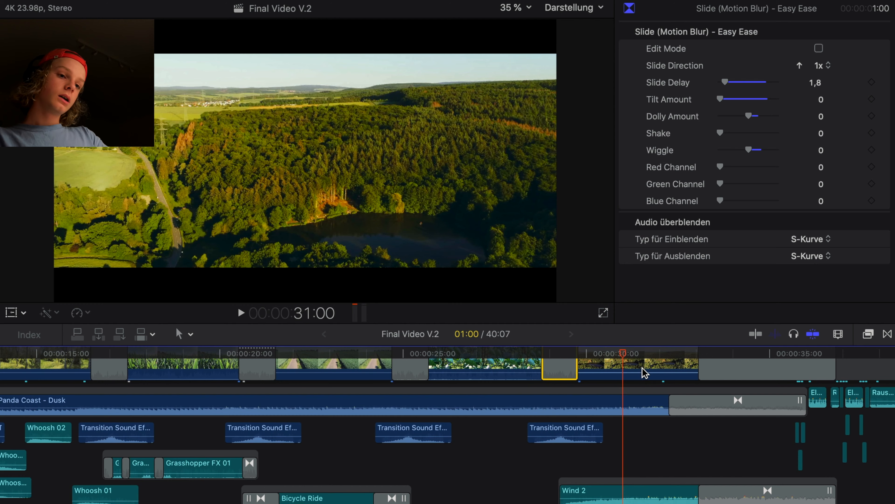
pyautogui.hscroll(2, 644, 372)
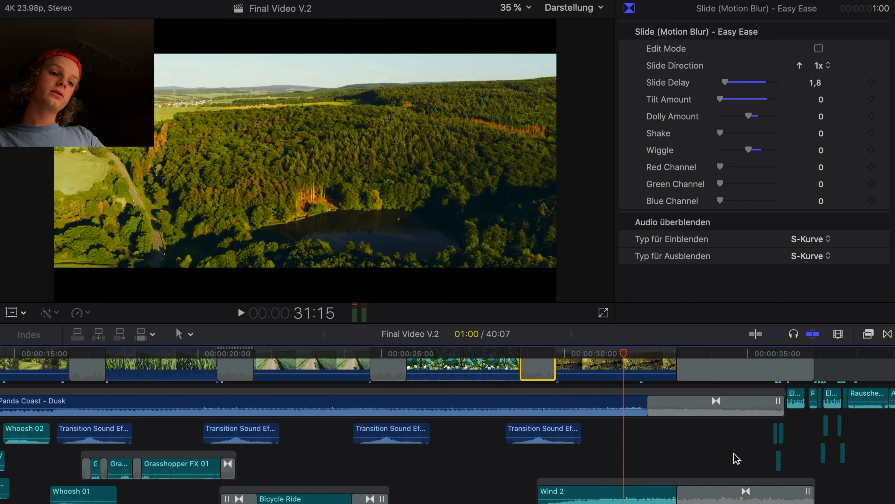
# Step: Check the fade-out type options of the crossfade ending the Panda Coast - Dusk music and play the closing fade
pyautogui.click(704, 415)
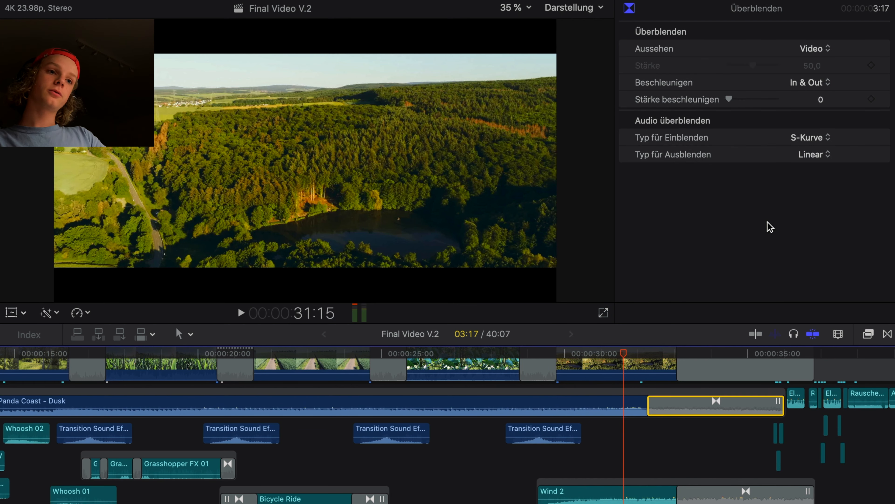
pyautogui.click(815, 156)
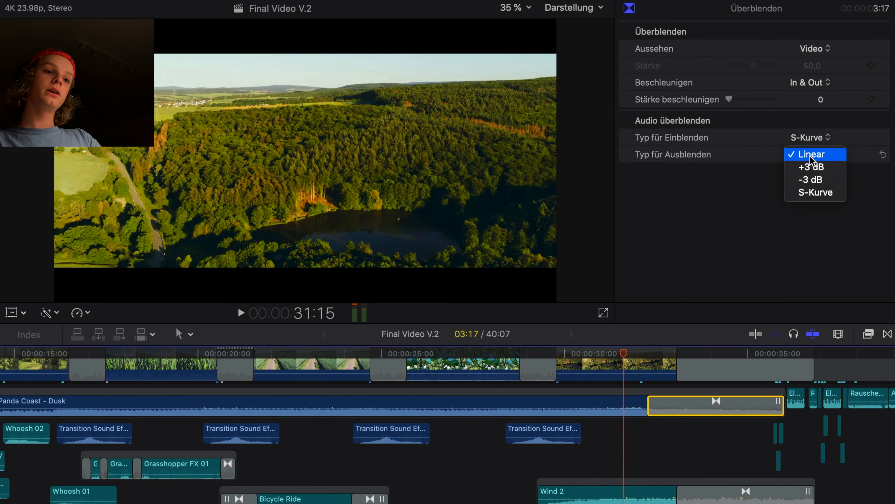
pyautogui.click(738, 197)
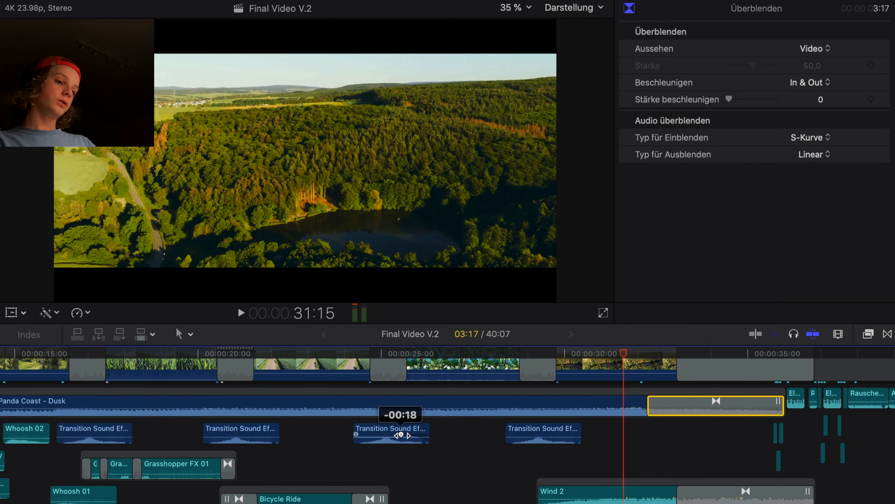
pyautogui.moveTo(400, 435)
pyautogui.mouseDown()
pyautogui.moveTo(418, 434)
pyautogui.moveTo(399, 434)
pyautogui.mouseUp()
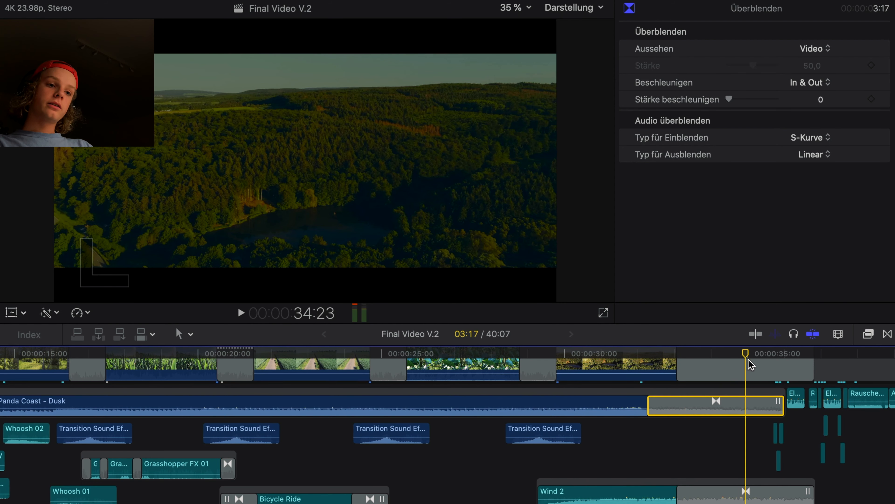
pyautogui.press('space')
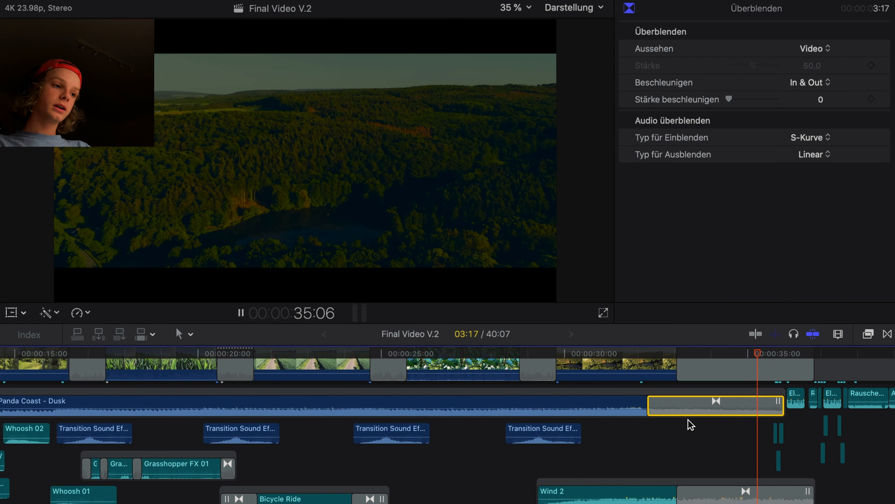
# Step: Scrub through the animated end titles and their sound effects at around 37 seconds
pyautogui.hscroll(-5, 773, 387)
pyautogui.scroll(2, 773, 386)
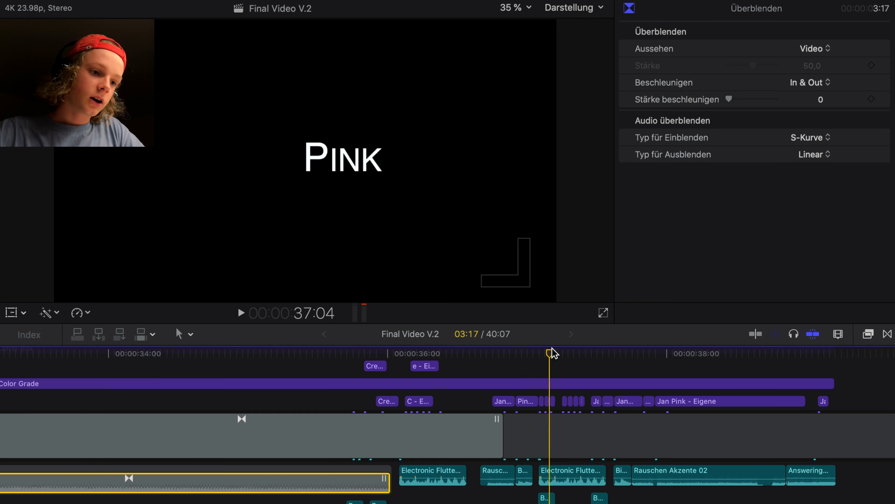
pyautogui.moveTo(557, 353); pyautogui.dragTo(608, 359)
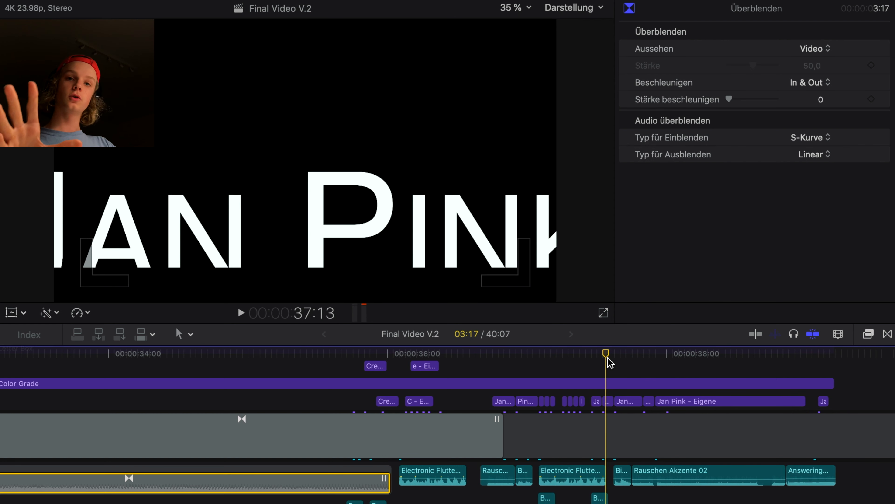
pyautogui.moveTo(608, 358); pyautogui.dragTo(643, 360)
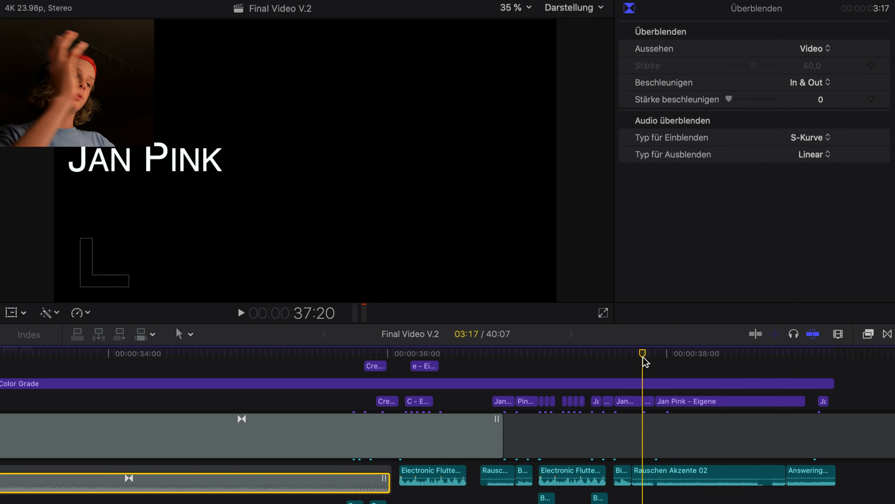